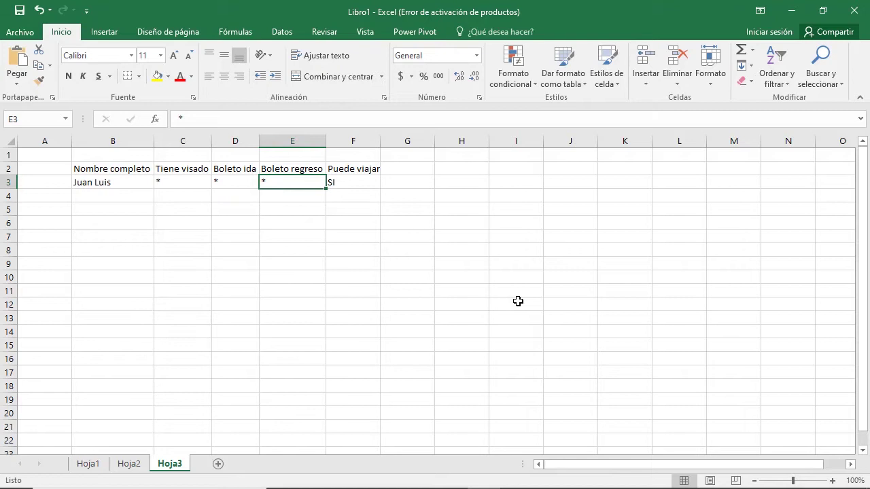
Examine the Y condition inside the SI formula in F3 of the Puede viajar column.
key("Left")
key("Left")
key("Right")
key("Right")
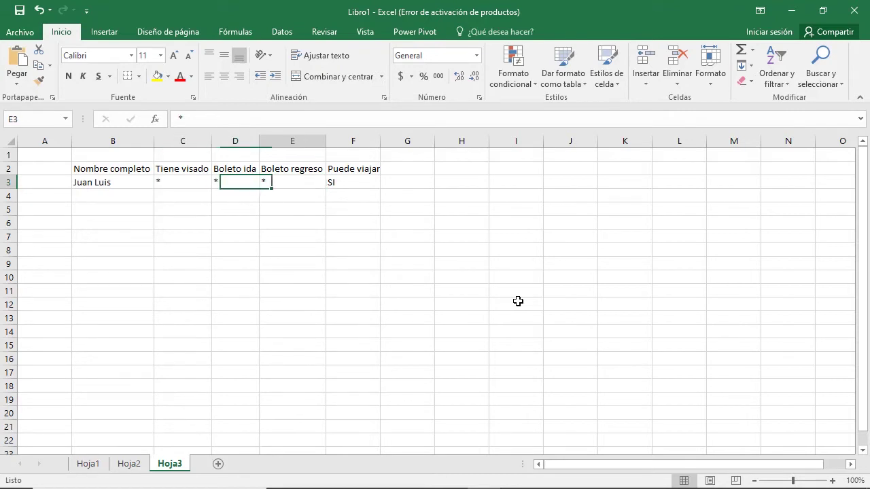
key("Right")
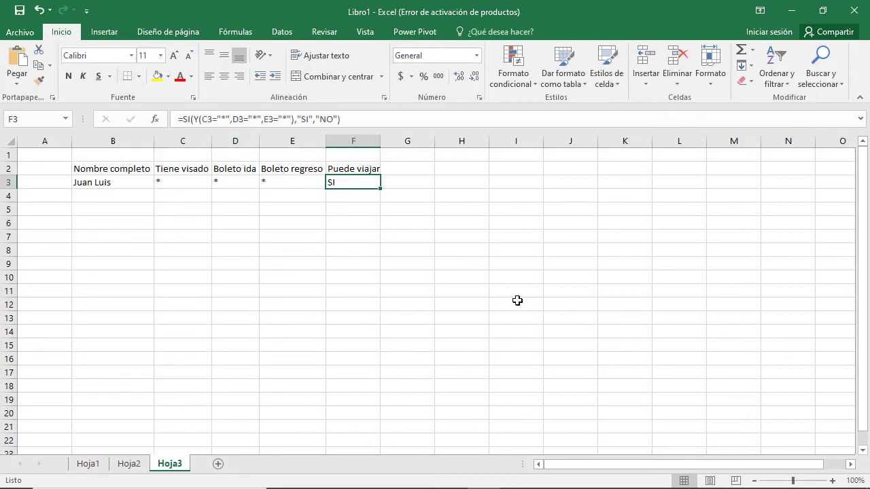
left_click_drag(195, 120, 295, 122)
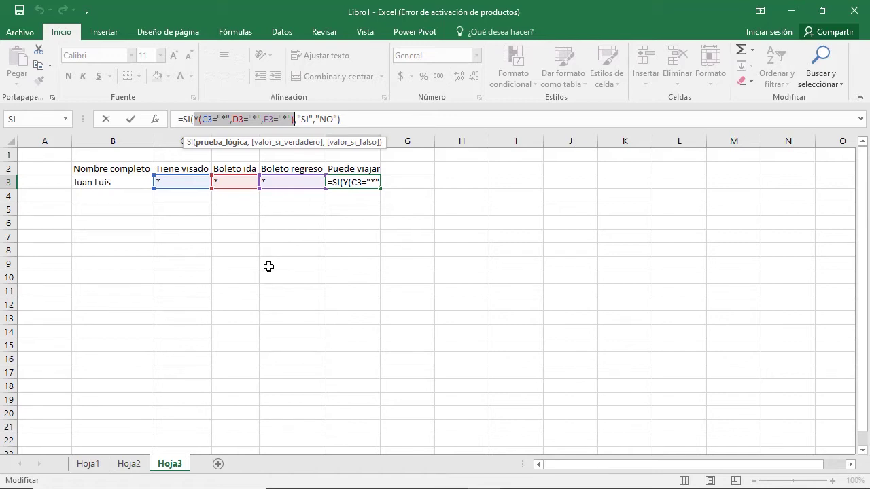
key("Return")
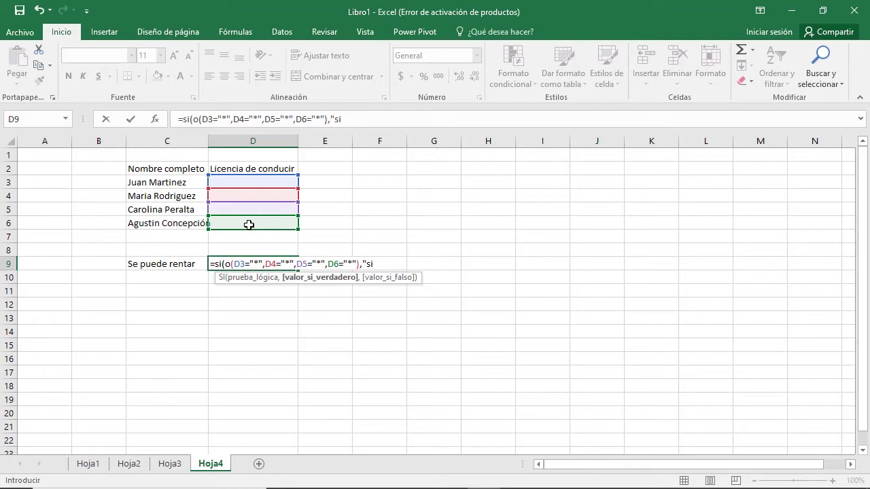
Finish the SI formula in D9 so its O test on D3:D6 returns "si " if true and "no" if false.
type("\",\"no\")")
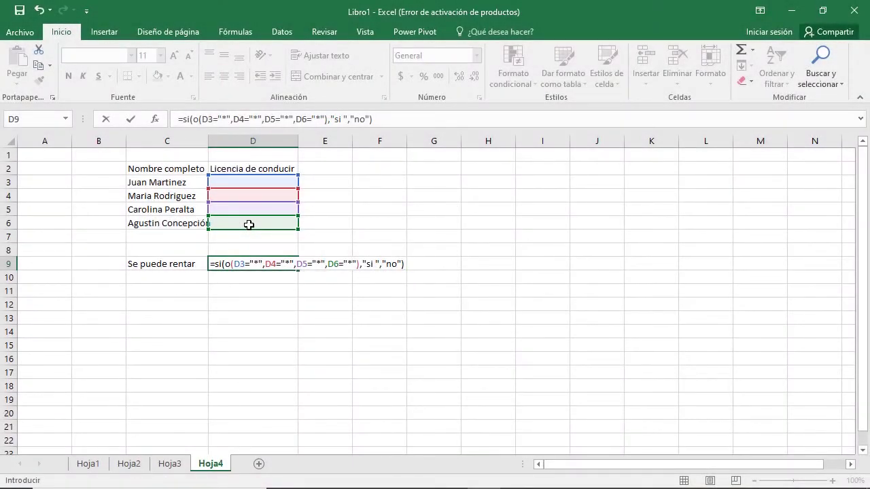
key("Return")
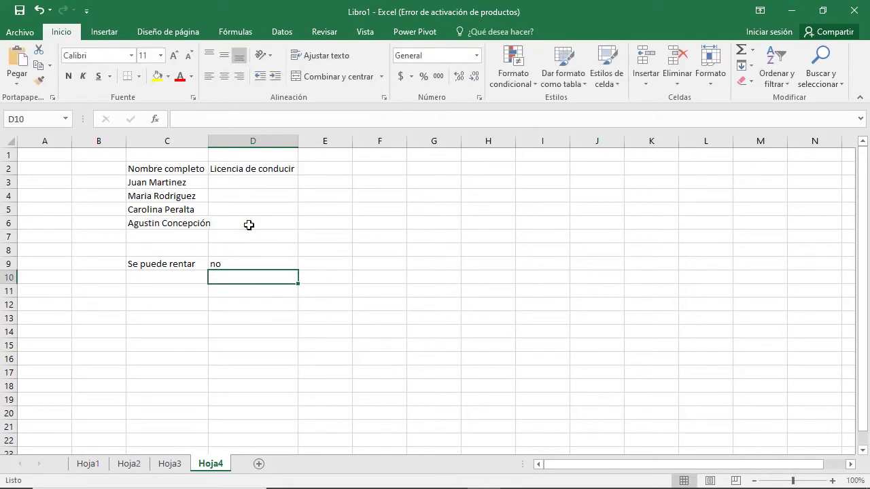
left_click(229, 265)
Enter an asterisk in D4, D5 and D6 under Licencia de conducir to test the rental formula.
left_click(268, 197)
type("*")
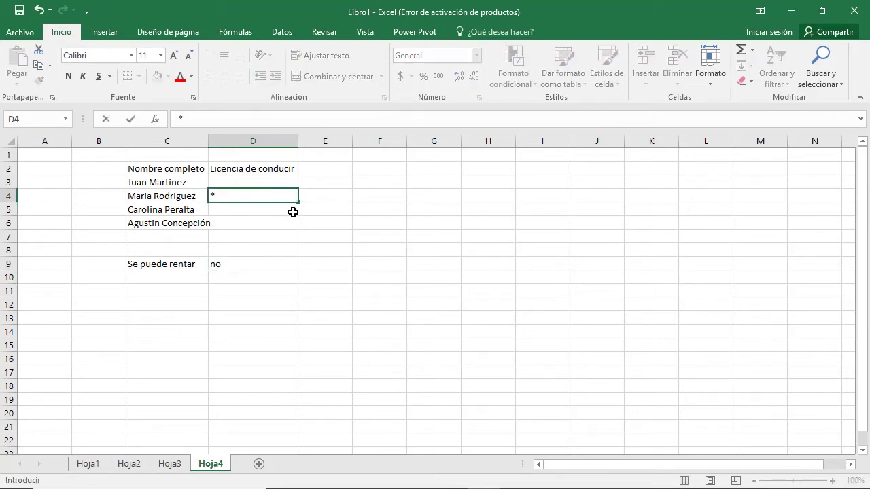
key("Return")
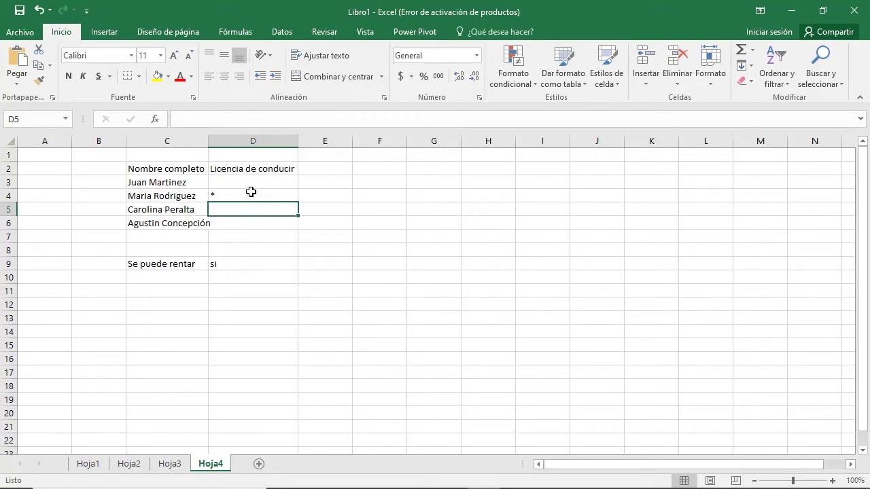
type("*")
key("Return")
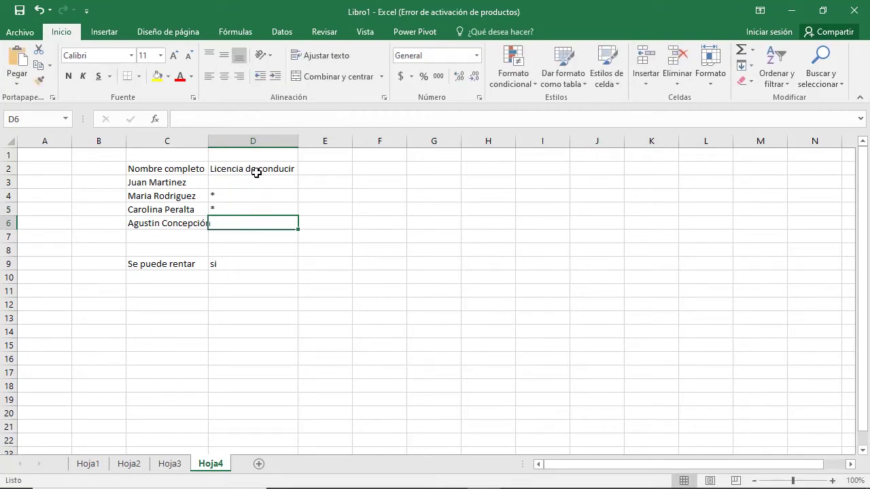
type("*")
key("Return")
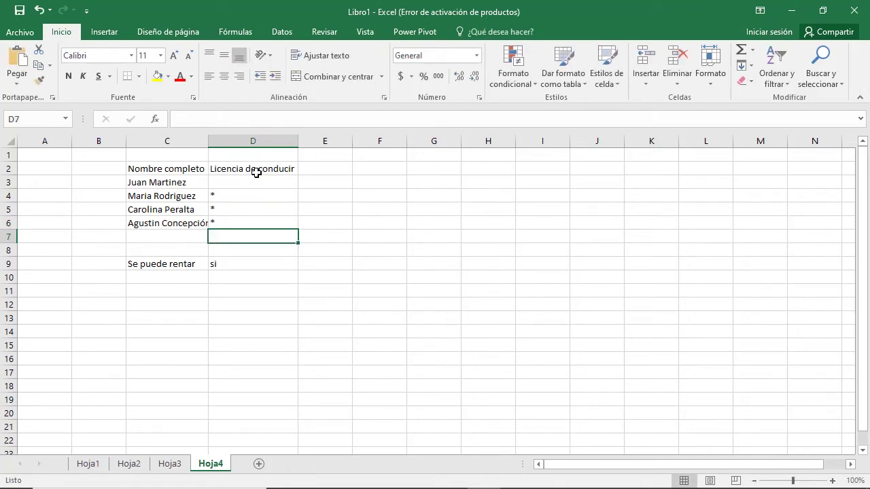
Examine the O condition and its four logical tests in the Se puede rentar formula in D9.
key("Up")
key("Up")
key("Up")
key("Up")
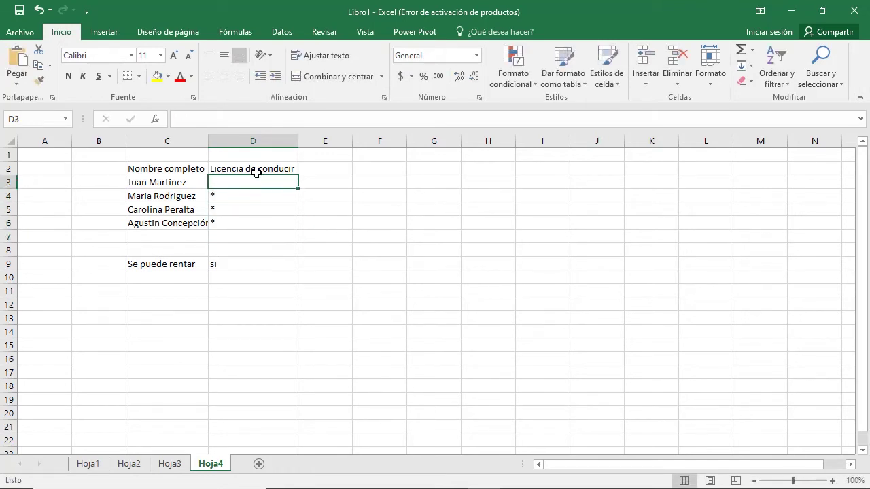
left_click(226, 262)
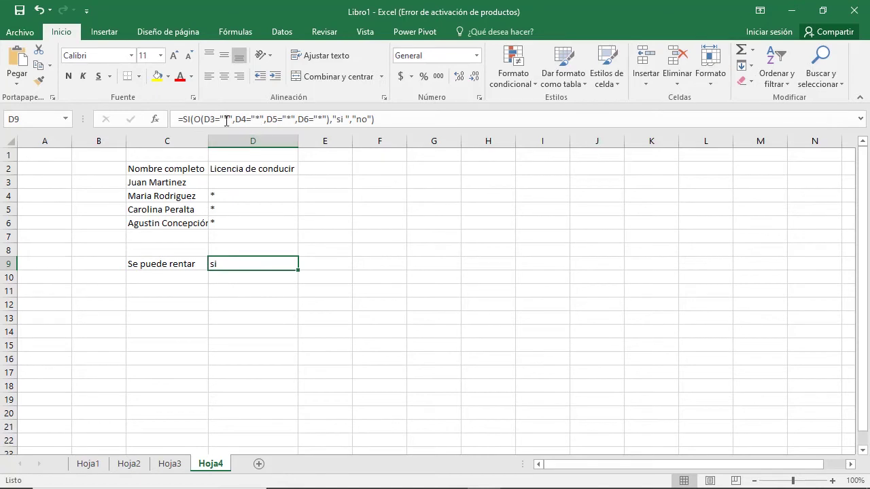
left_click_drag(197, 119, 330, 119)
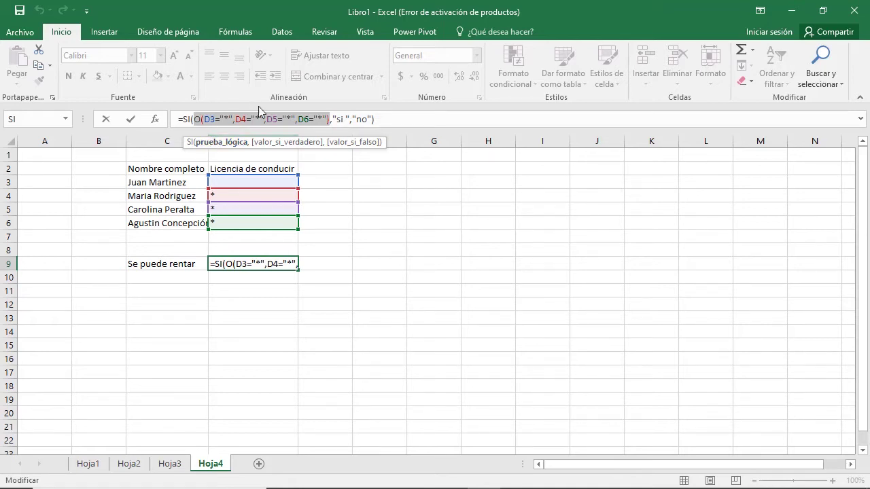
left_click_drag(327, 119, 204, 120)
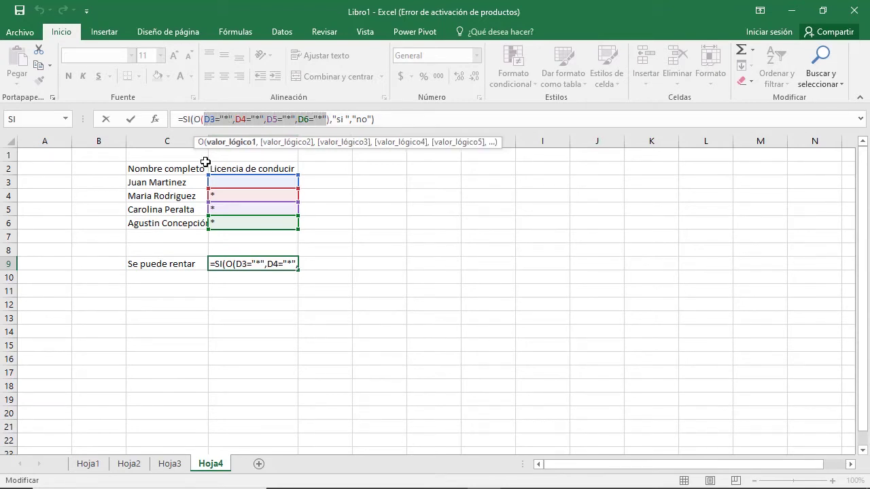
key("Return")
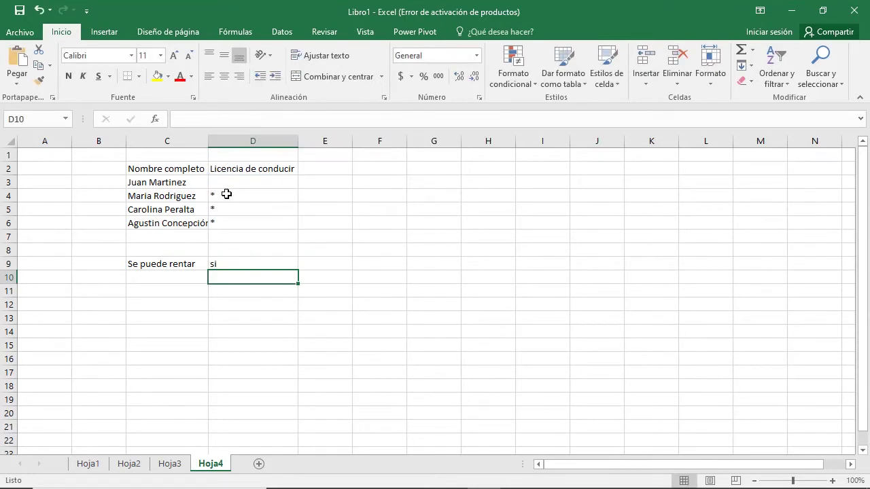
Clear the licence marks in D4:D6 and enter an asterisk in D3 instead.
left_click_drag(227, 194, 225, 224)
key("Delete")
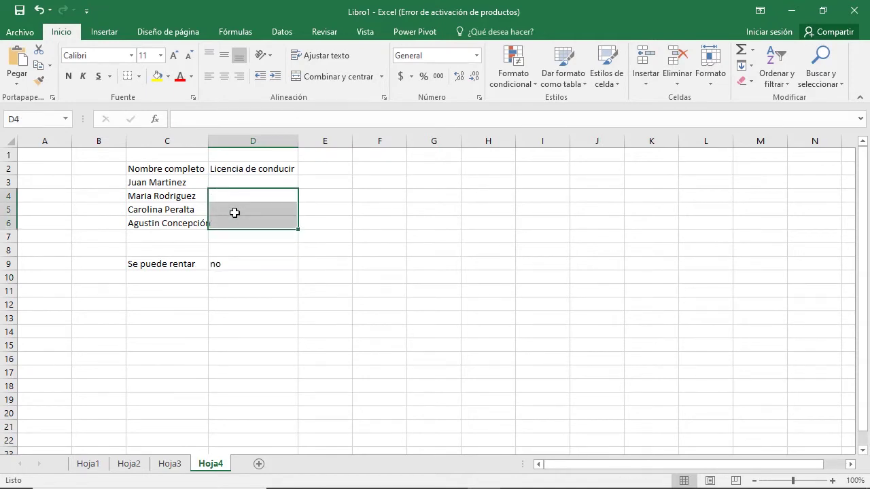
key("shift+Up")
key("shift+Up")
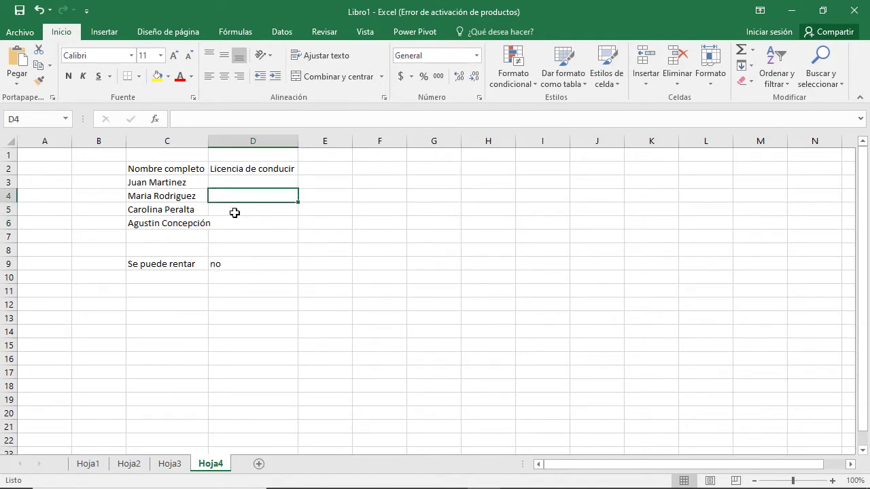
left_click(248, 263)
left_click(237, 180)
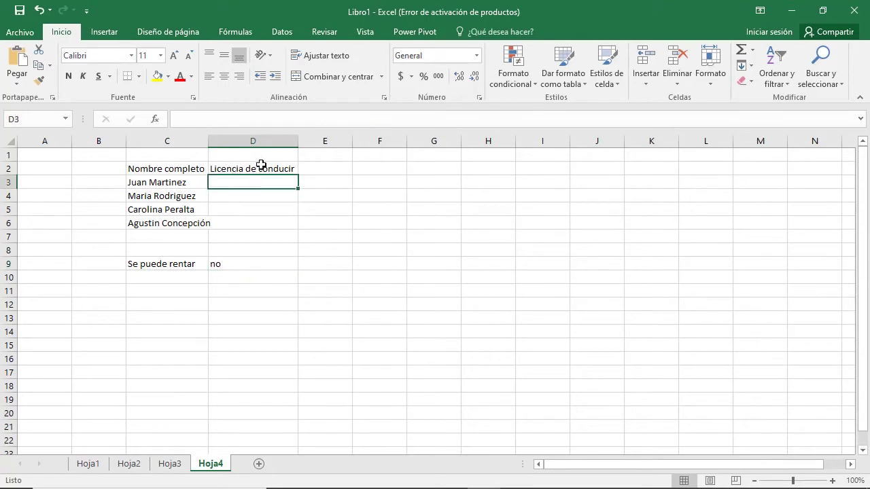
type("*")
key("Return")
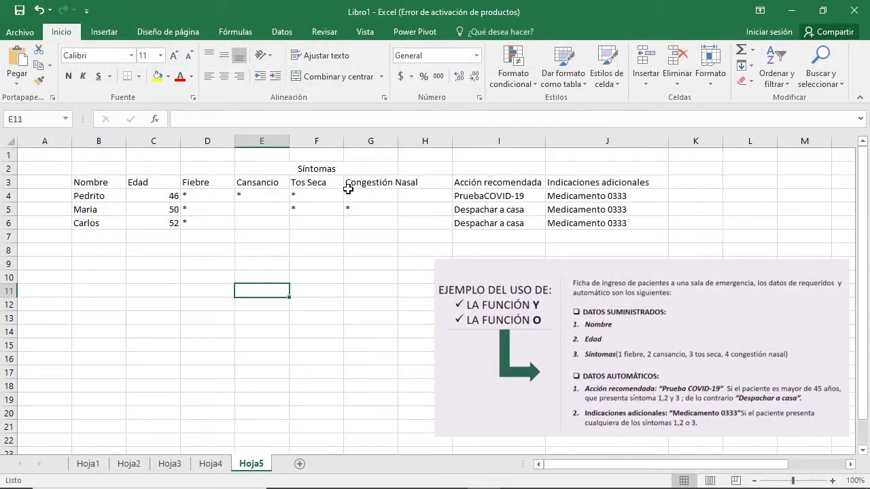
On Hoja5, examine the Y formula in I4 and the O formula in J4 against the first patient's symptoms in D4:F4.
left_click(204, 195)
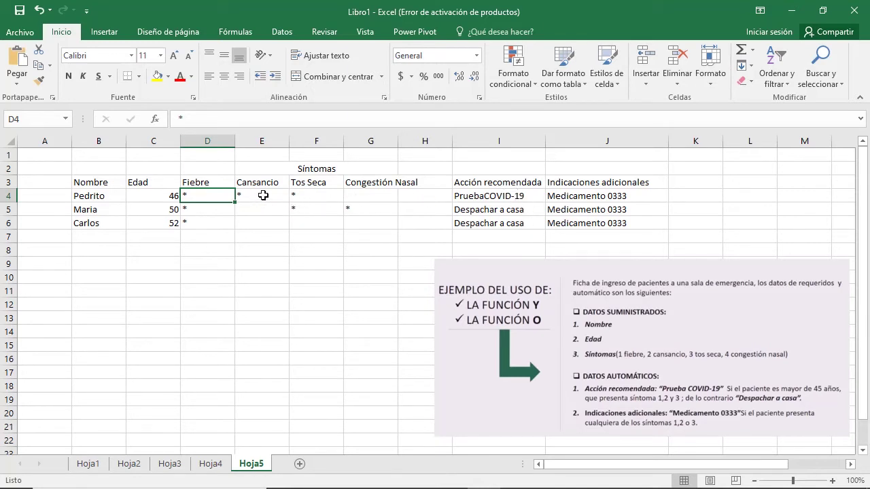
left_click(498, 198)
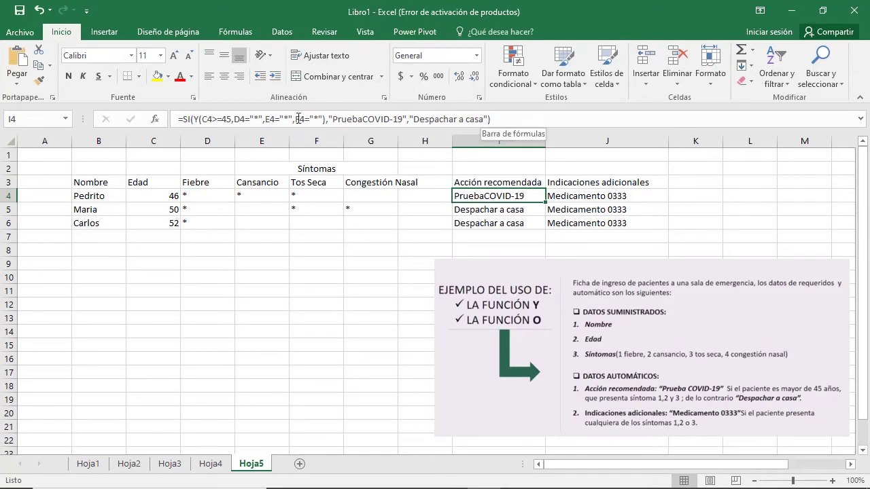
left_click_drag(323, 120, 196, 127)
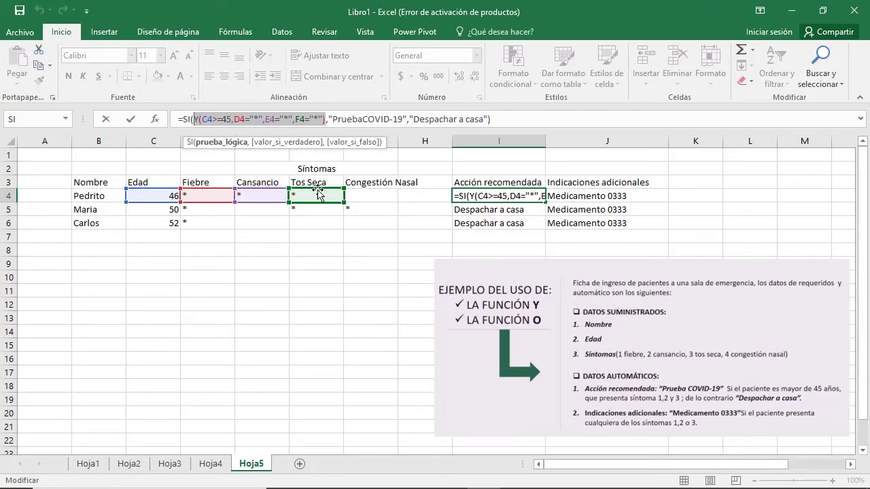
key("Return")
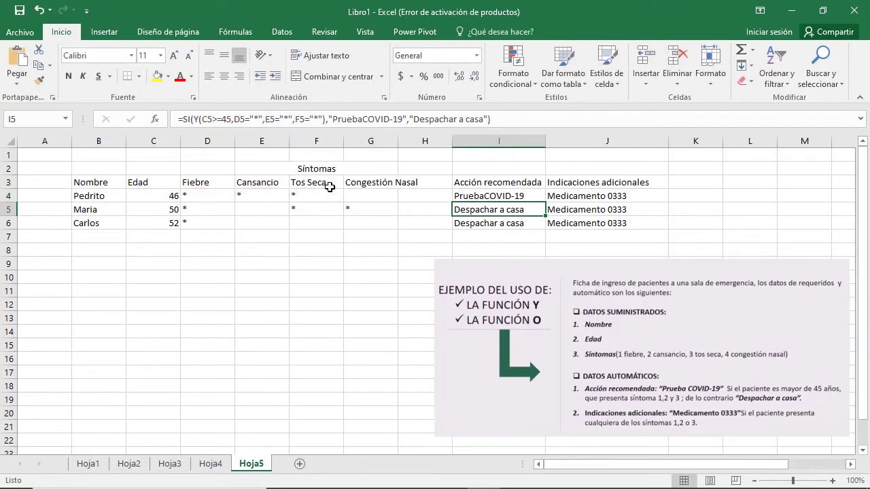
left_click(589, 196)
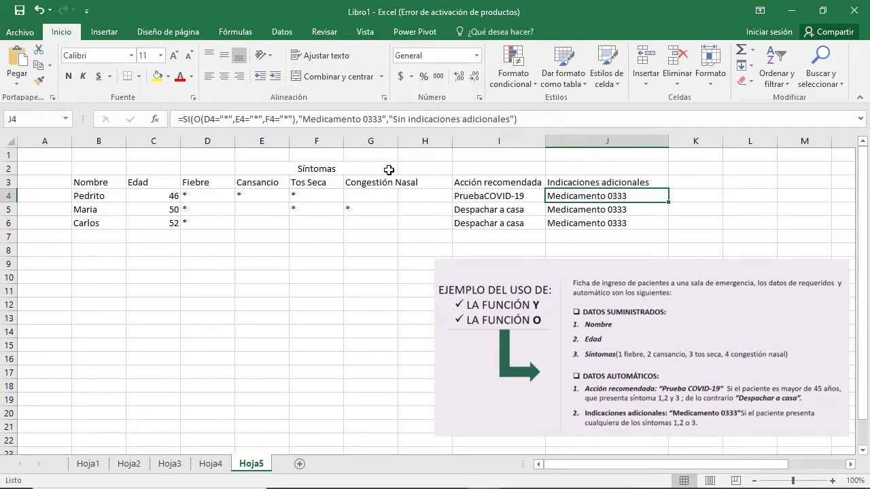
left_click_drag(206, 198, 299, 193)
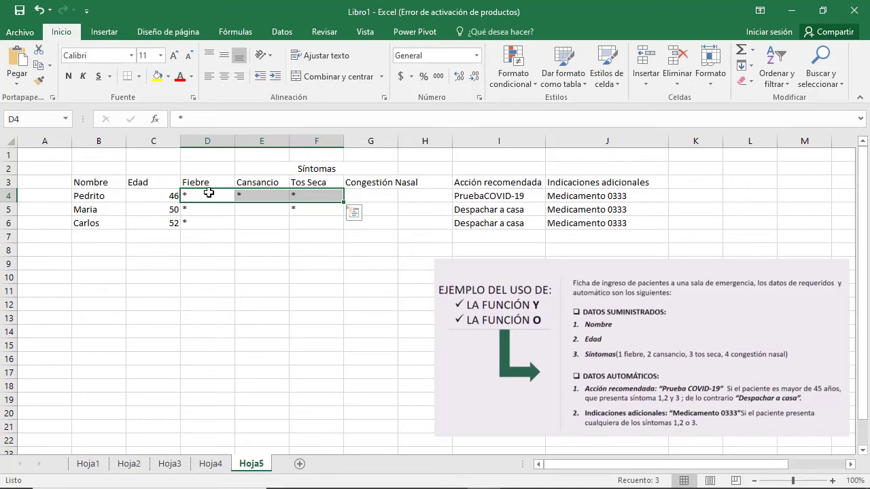
Clear the first patient's Cansancio, Tos Seca and Fiebre marks in E4, F4 and D4.
left_click(264, 195)
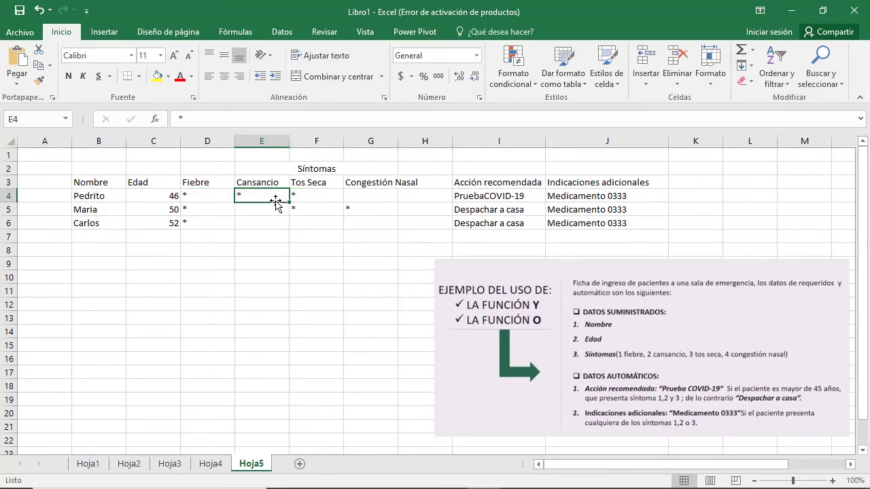
key("Delete")
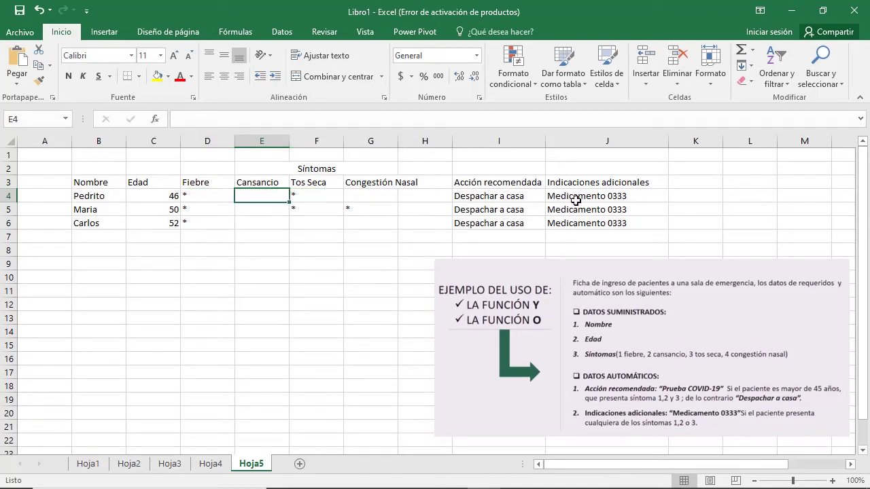
left_click(299, 195)
key("Delete")
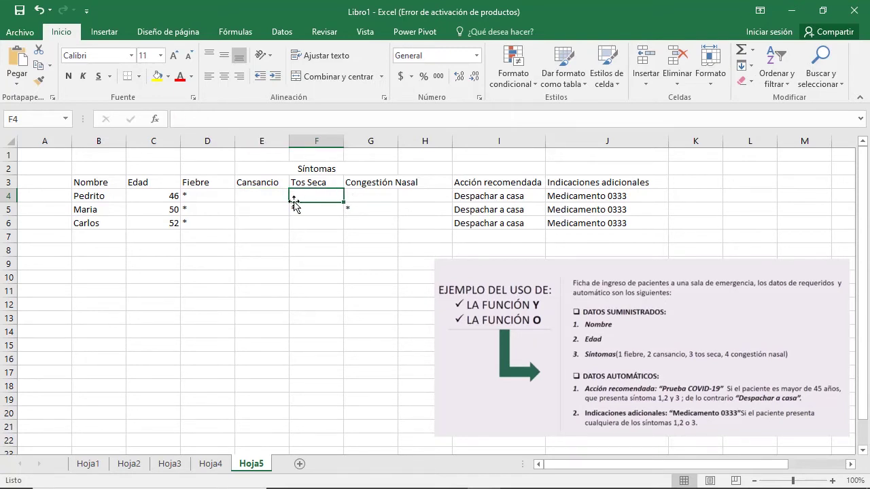
left_click(208, 195)
key("Delete")
left_click(618, 214)
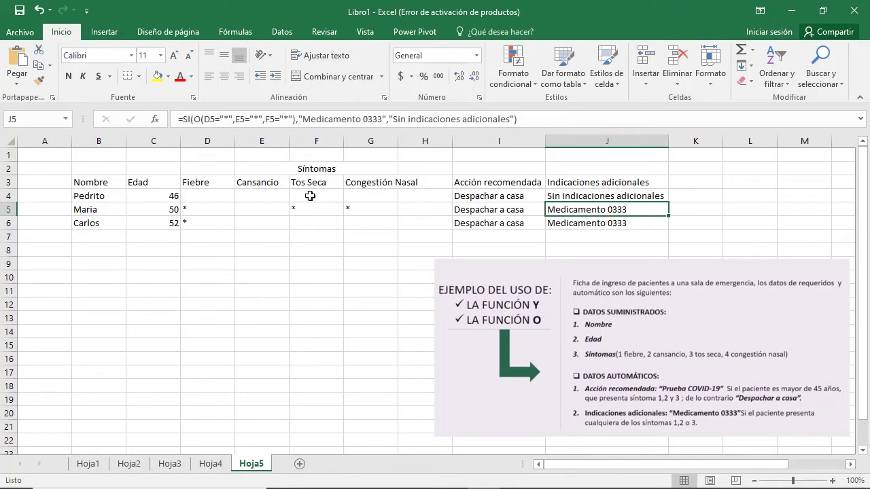
Enter an asterisk under Congestión Nasal in G4 for the first patient.
left_click(381, 195)
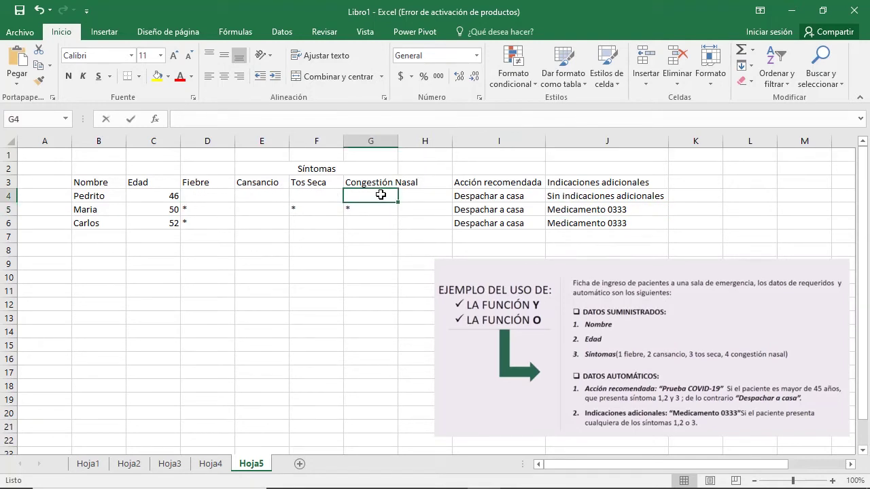
type("*")
left_click(266, 239)
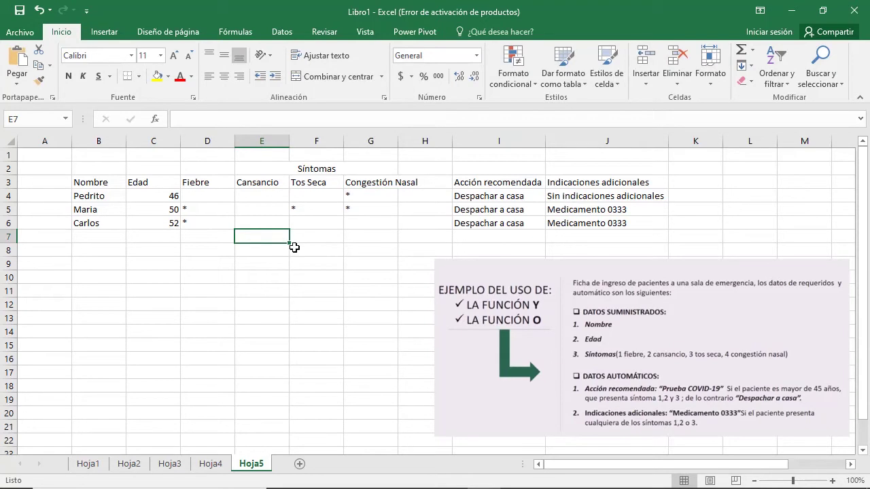
left_click(366, 198)
Enter an asterisk under Cansancio in E4 and check the first patient's formulas in I4 and J4.
left_click(255, 195)
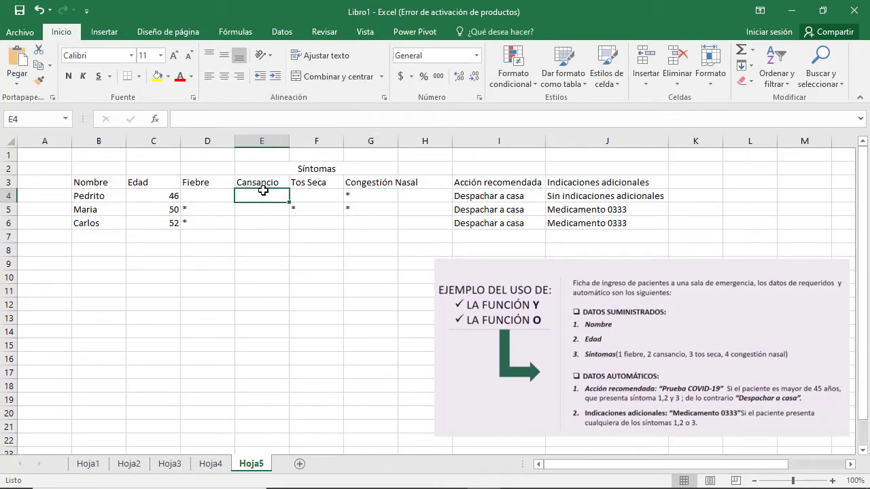
type("*")
key("Return")
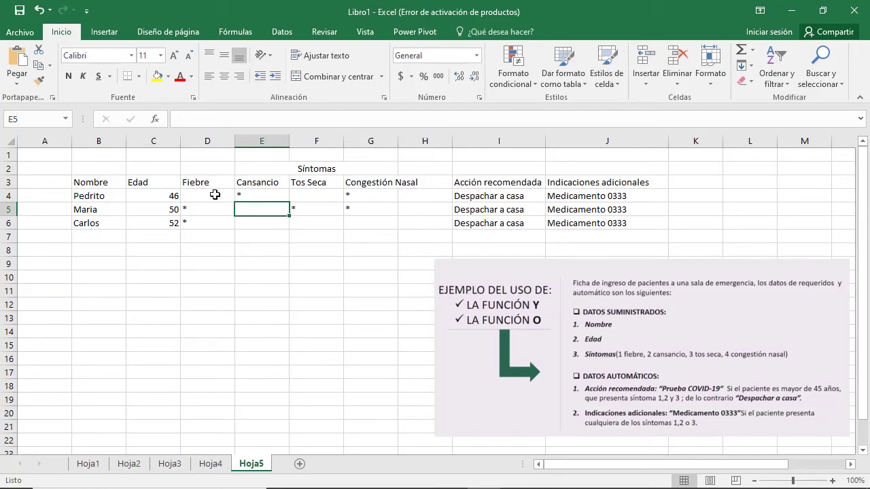
left_click(502, 196)
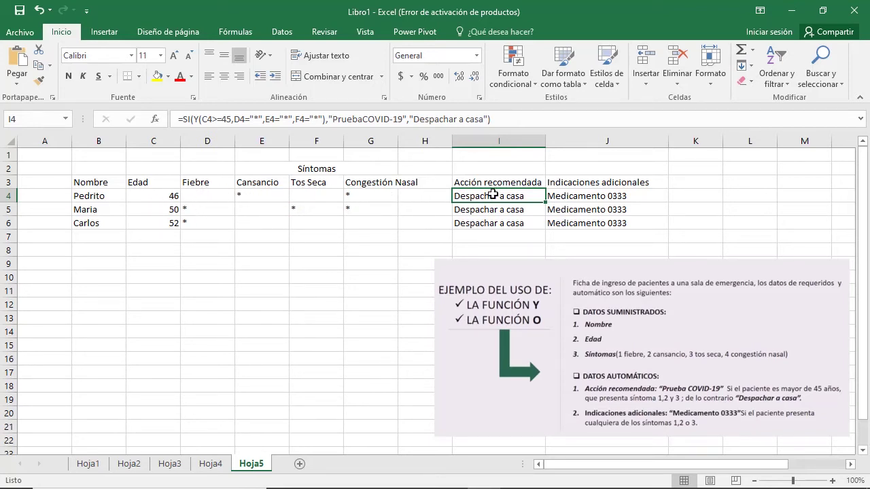
left_click(583, 195)
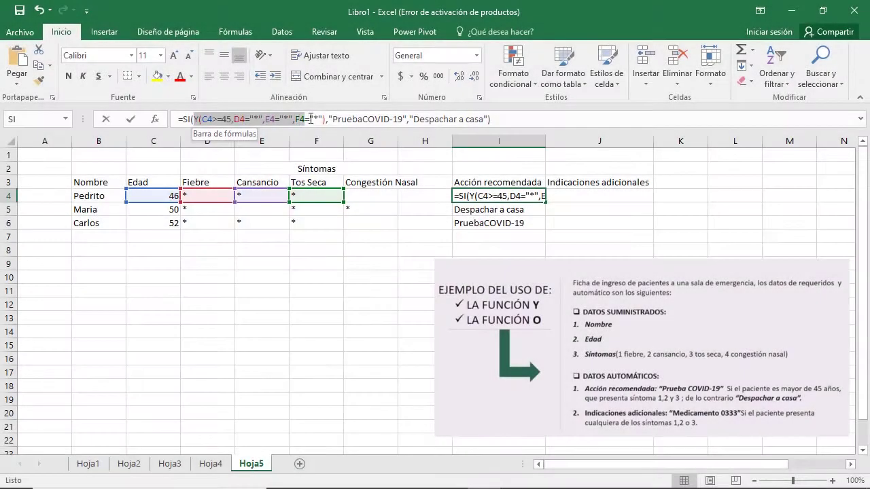
Highlight the Y condition in the SI formula in I4, then the O condition in the SI formula in J4.
left_click_drag(305, 119, 326, 119)
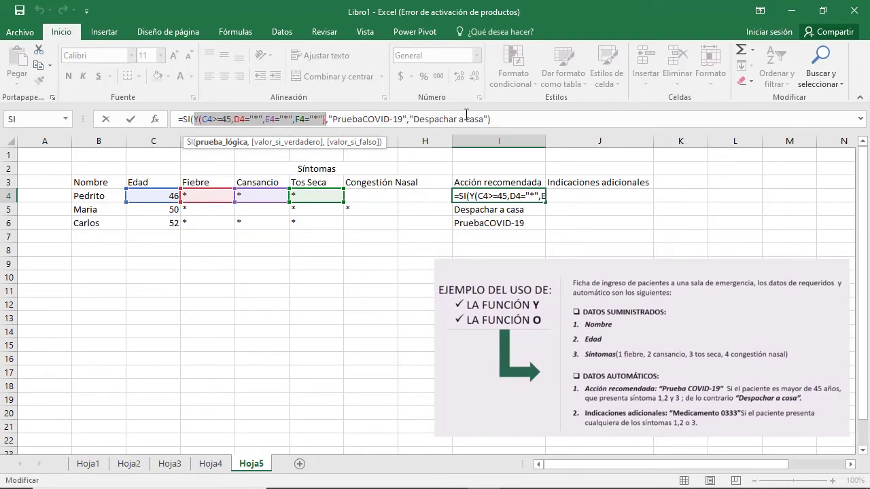
key("Return")
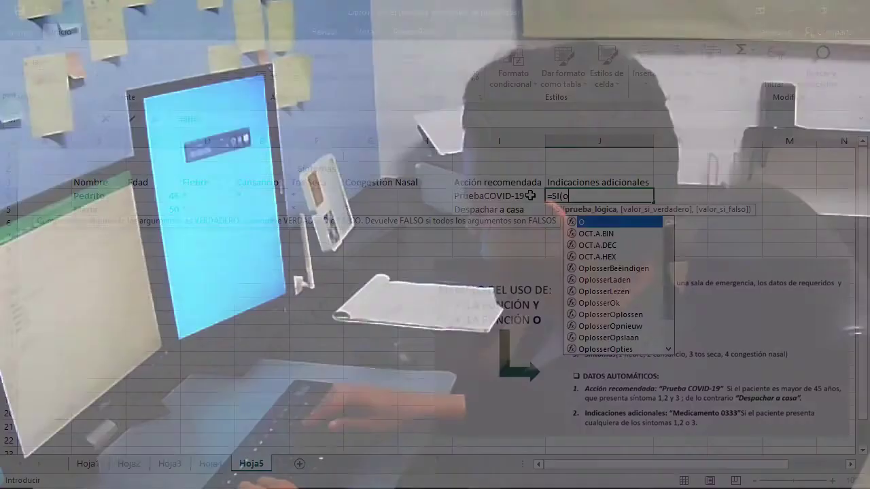
left_click_drag(194, 119, 296, 119)
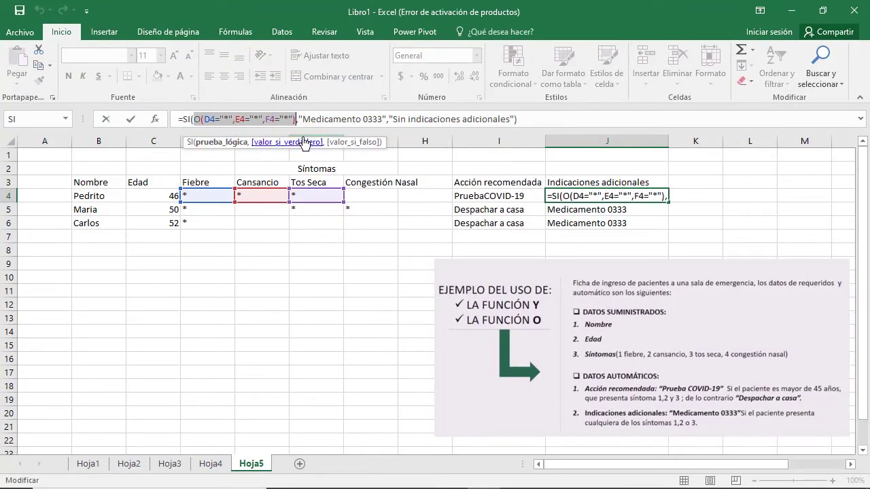
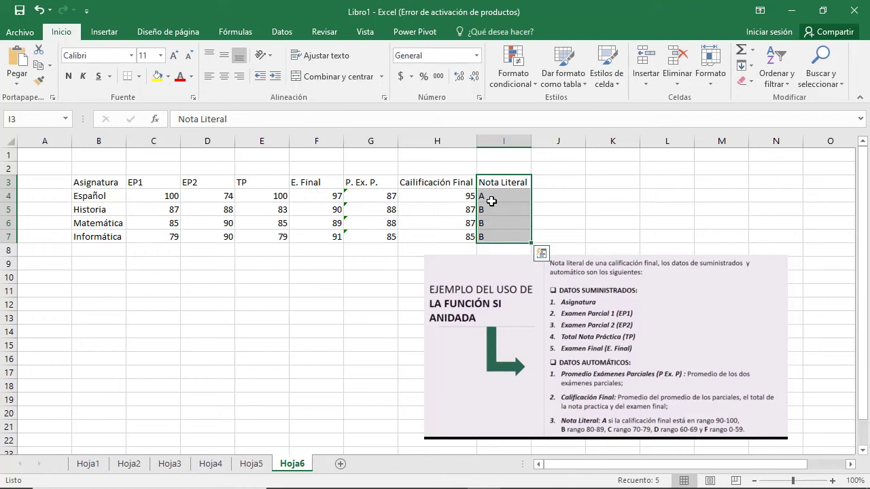
On Hoja6, set Historia's EP1 score in C5 to 20.
left_click(403, 247)
left_click(493, 196)
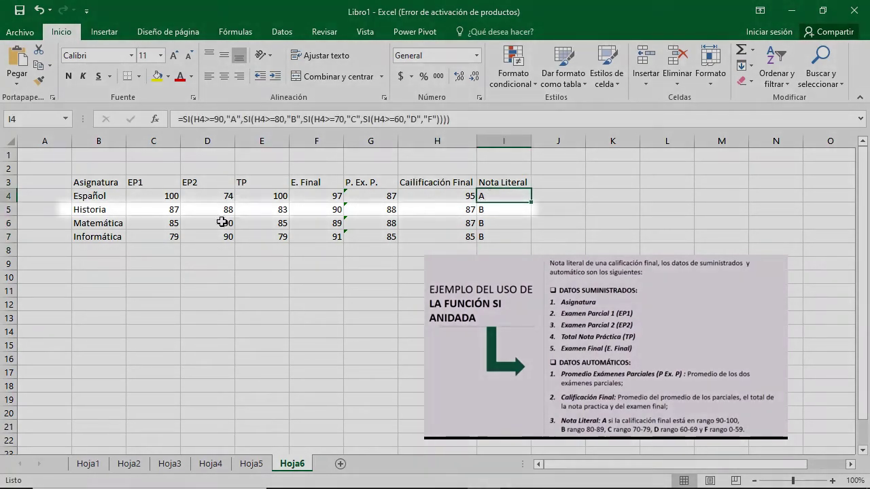
left_click(174, 210)
key("BackSpace")
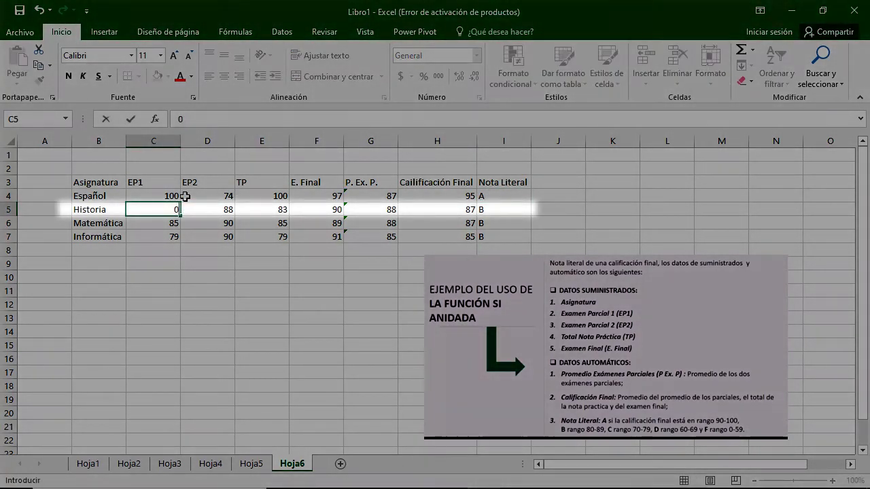
type("20")
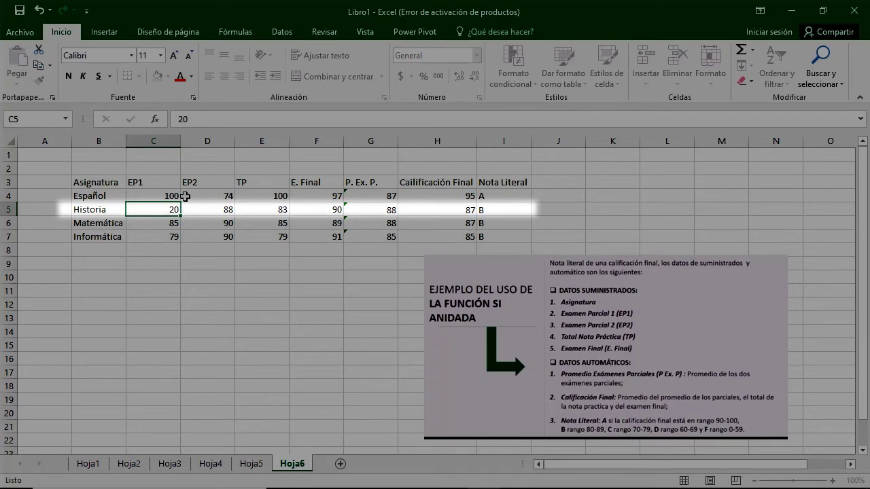
key("Return")
Set Historia's EP2 score in D5 to 55 and its TP score in E5 to 65.
key("Right")
key("Right")
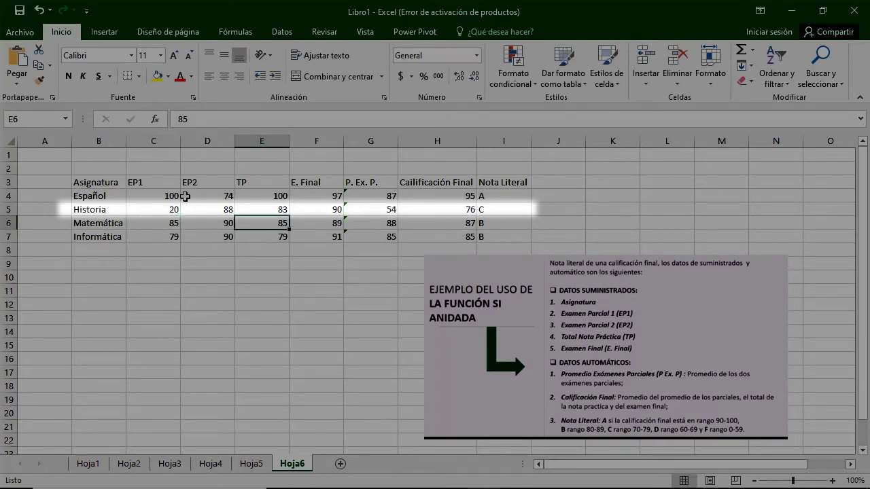
key("Up")
key("Left")
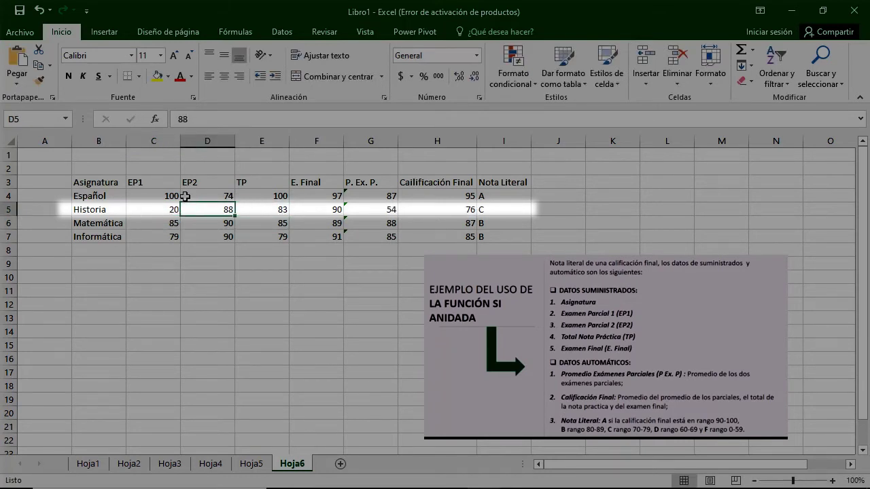
type("55")
key("Return")
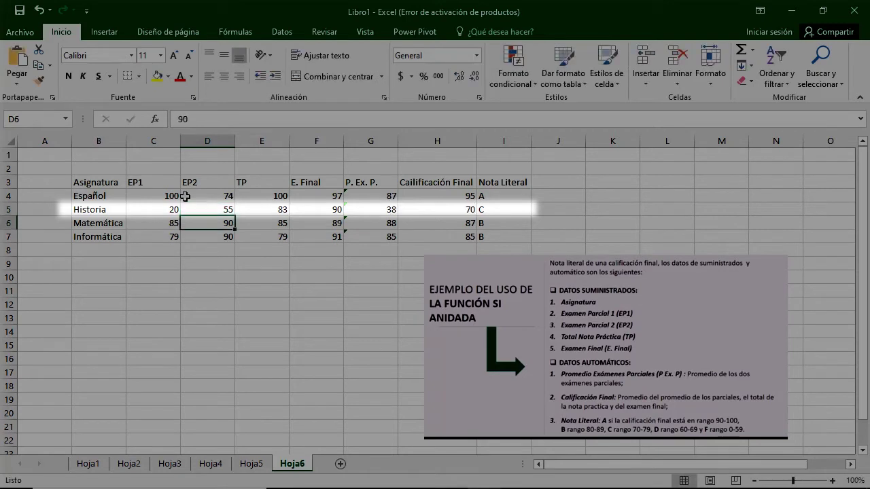
key("Up")
key("Right")
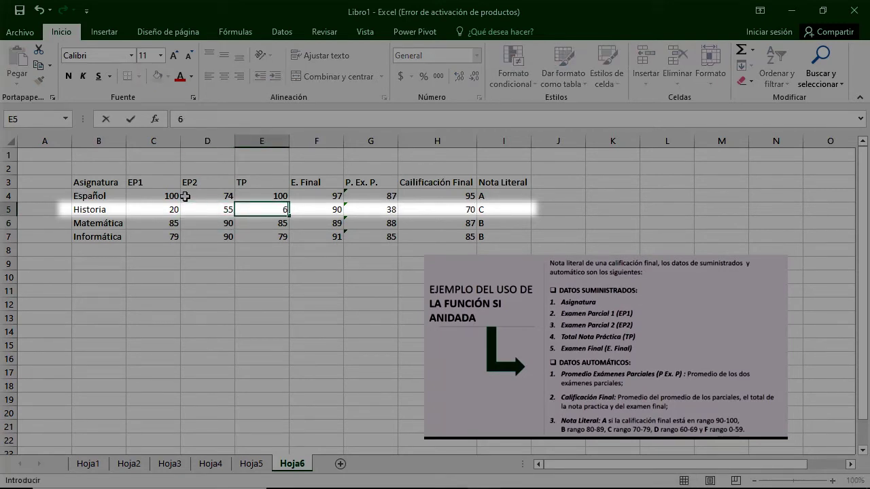
type("65")
key("Return")
Review Historia's final grade in H5 and the nested SI formula behind its Nota Literal in I5.
key("Up")
key("Right")
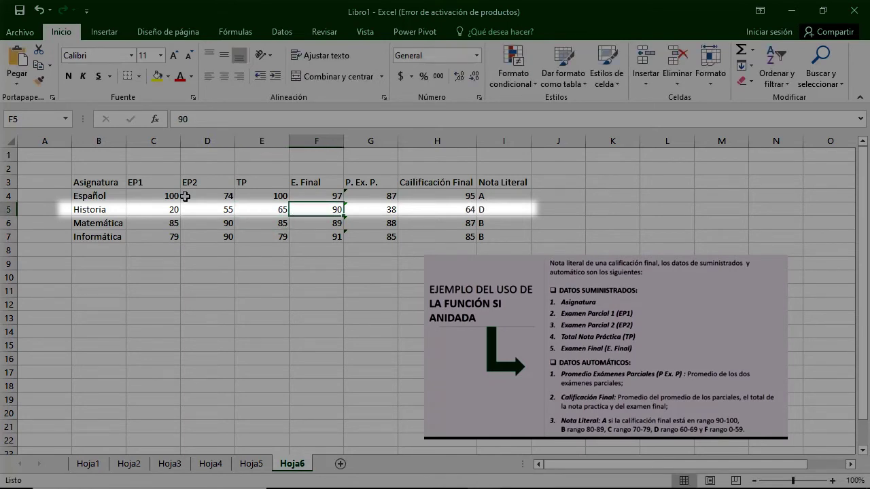
key("Right")
key("Right")
key("Right")
key("Right")
key("Left")
key("Left")
key("Right")
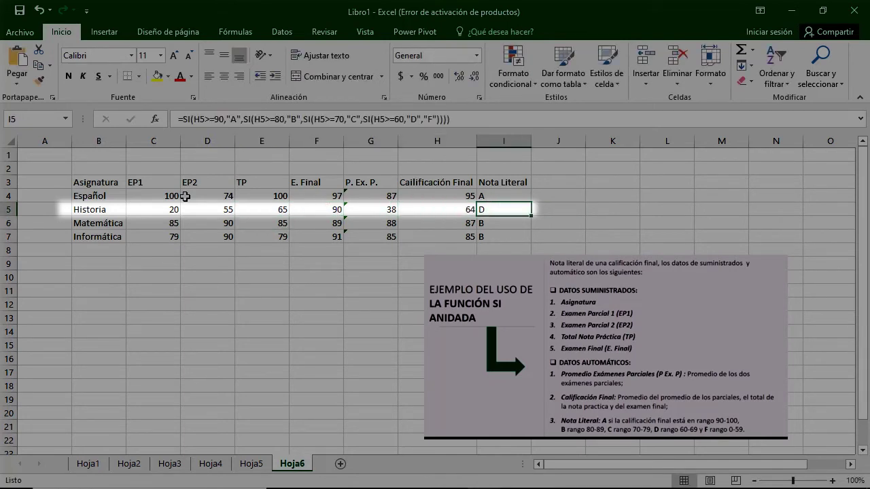
Set Historia's E. Final score in F5 to 70.
key("Left")
key("Left")
key("Left")
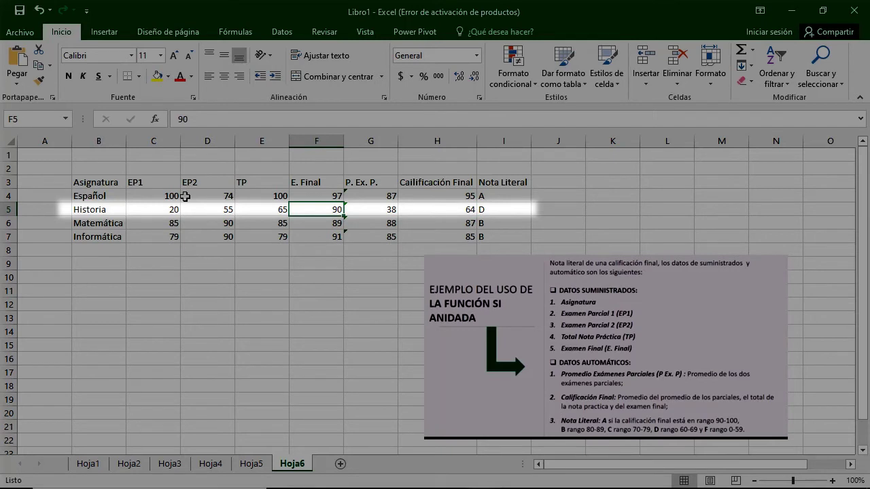
type("70")
key("Return")
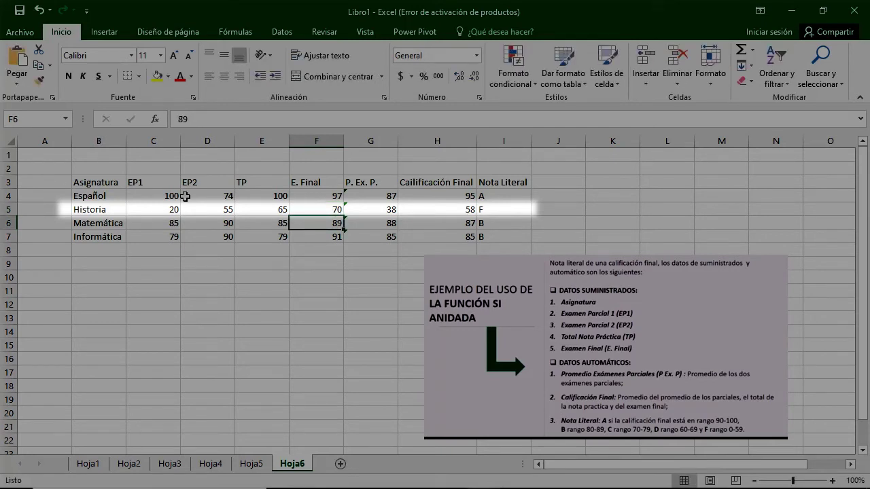
Check Historia's PROMEDIO formula in H5 and open the nested SI formula in I5, highlighting its arguments.
key("Up")
key("Right")
key("Right")
key("Right")
key("Left")
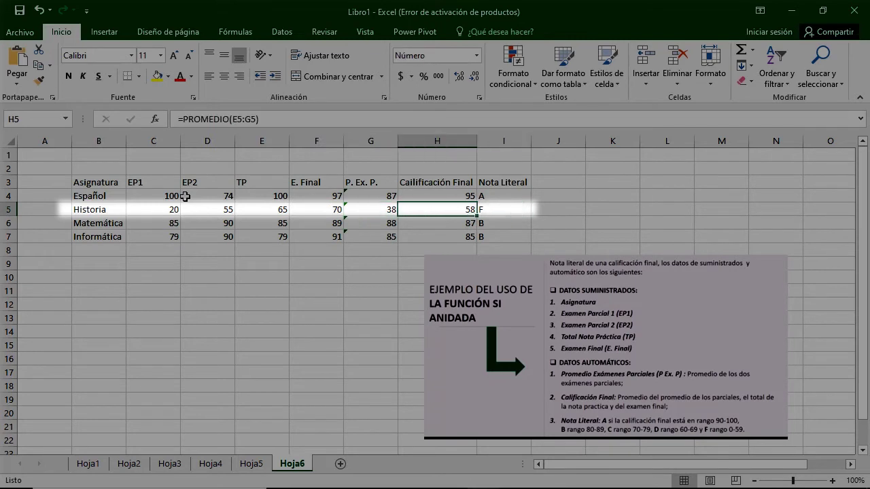
key("Right")
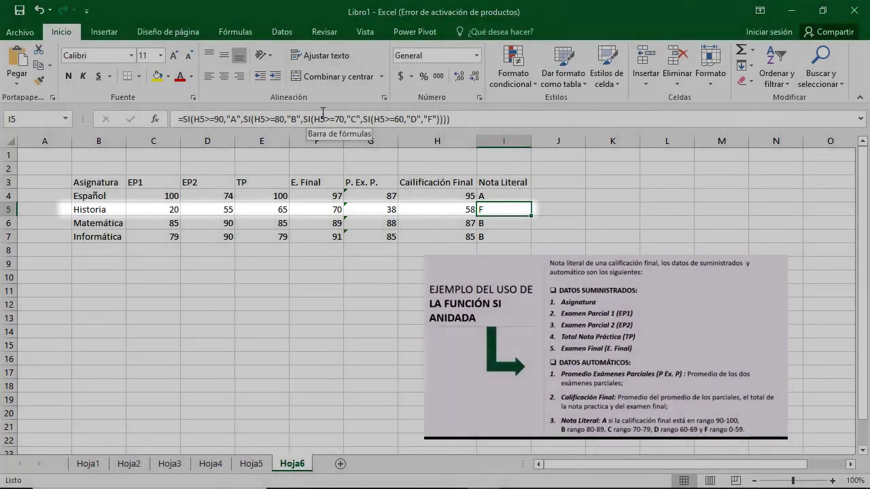
left_click(197, 119)
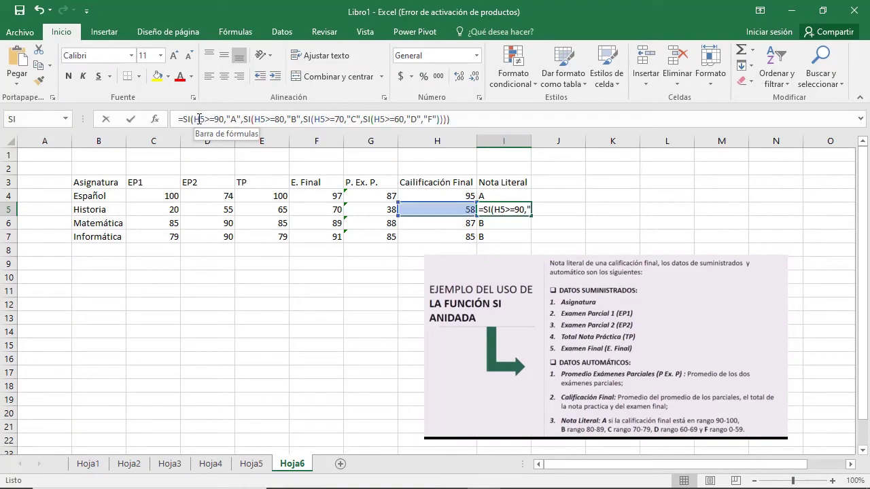
left_click_drag(198, 118, 448, 119)
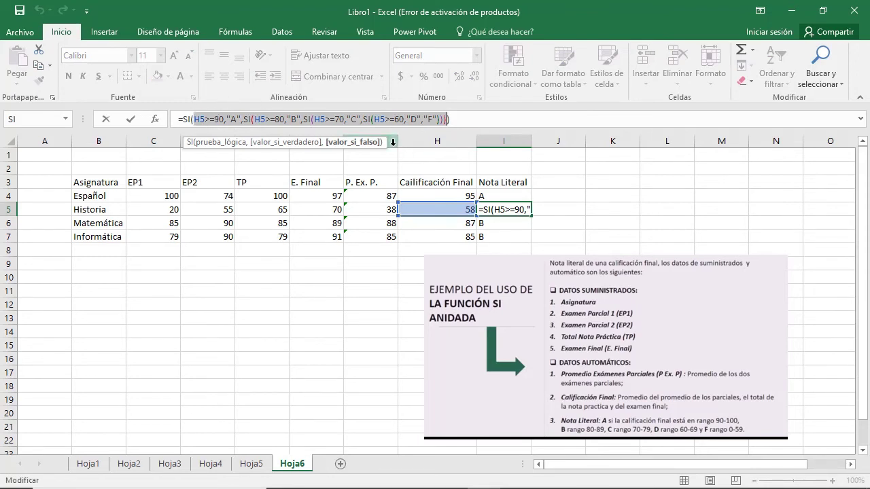
left_click(209, 120)
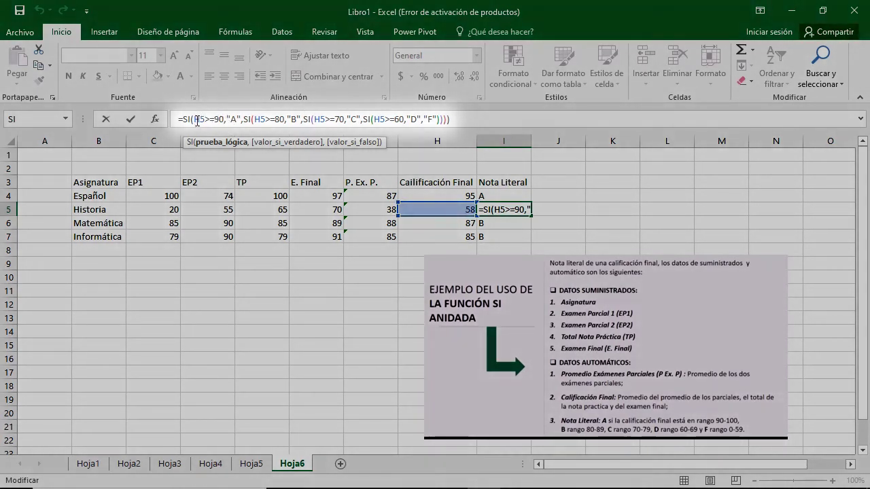
Highlight the first condition H5>=90 with its result "A" in the I5 formula, and the start of the nested SI that follows.
left_click_drag(197, 121, 226, 119)
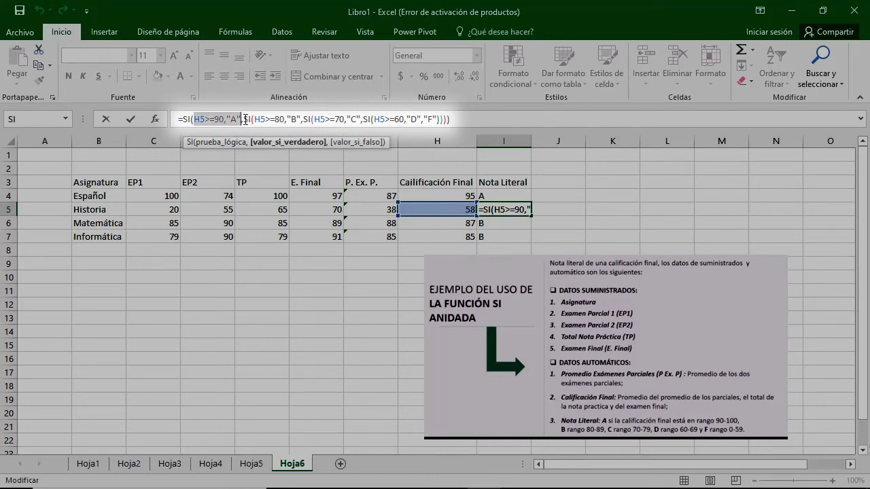
left_click(245, 120)
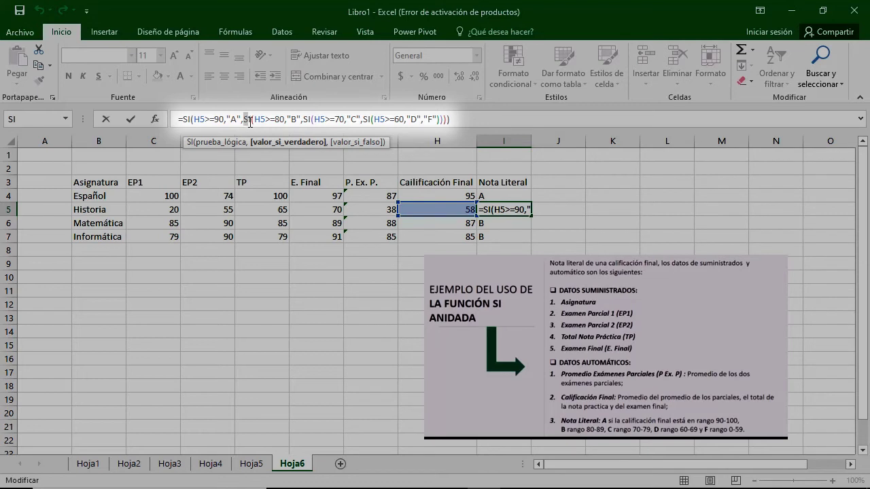
left_click(243, 120)
key("shift+Left")
key("shift+Left")
key("shift+Left")
key("shift+Left")
key("shift+Left")
key("shift+Left")
key("shift+Left")
key("shift+Left")
key("shift+Left")
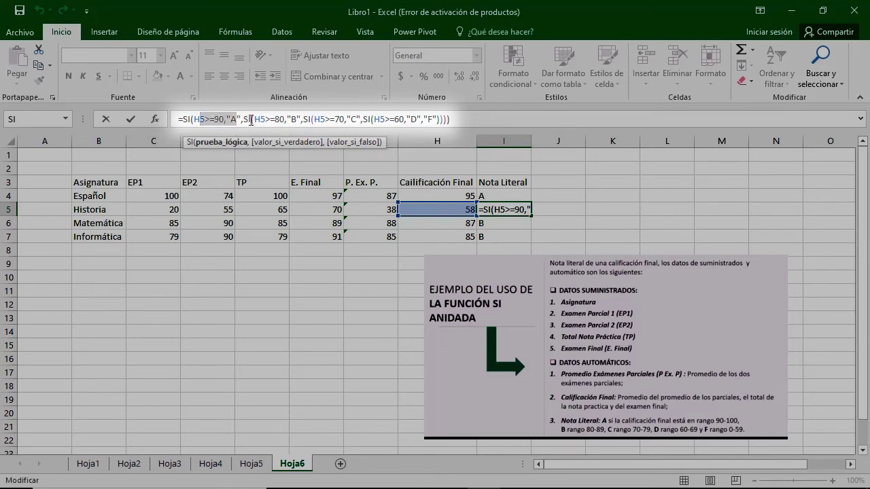
key("Left")
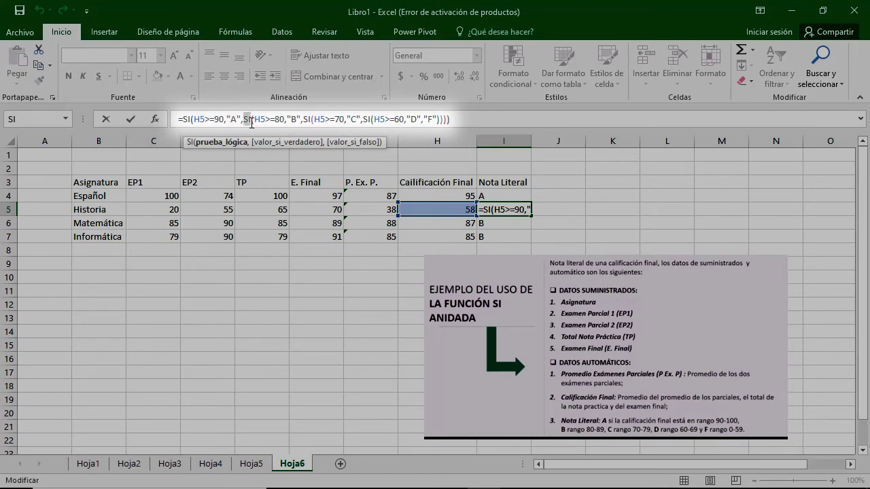
Highlight the second SI in the I5 formula, its condition H5>=80 and its result "B".
left_click_drag(251, 123, 288, 119)
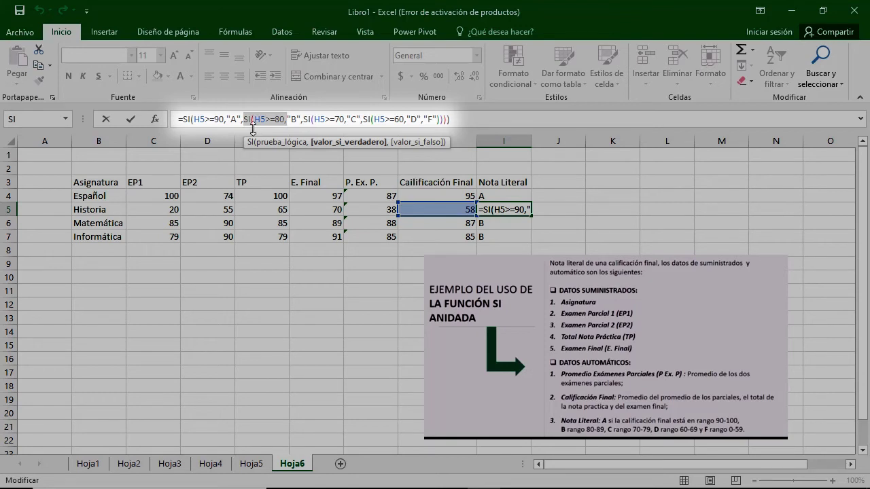
left_click(261, 119)
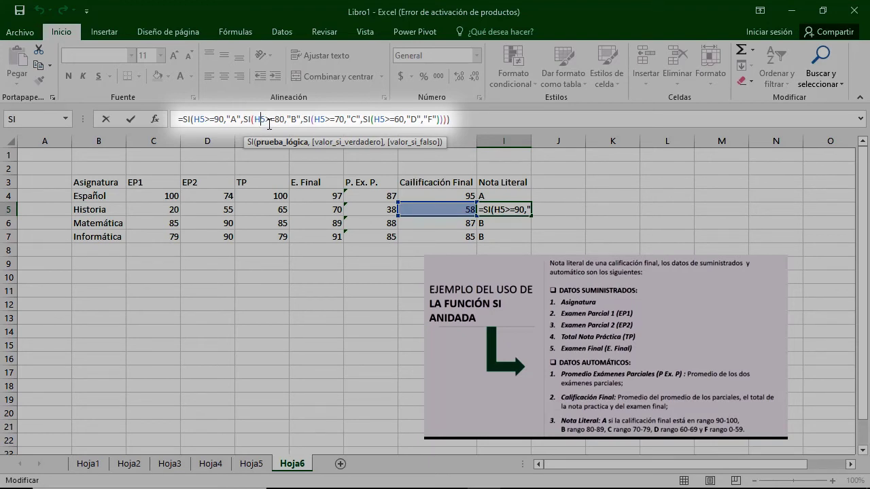
left_click_drag(258, 119, 283, 123)
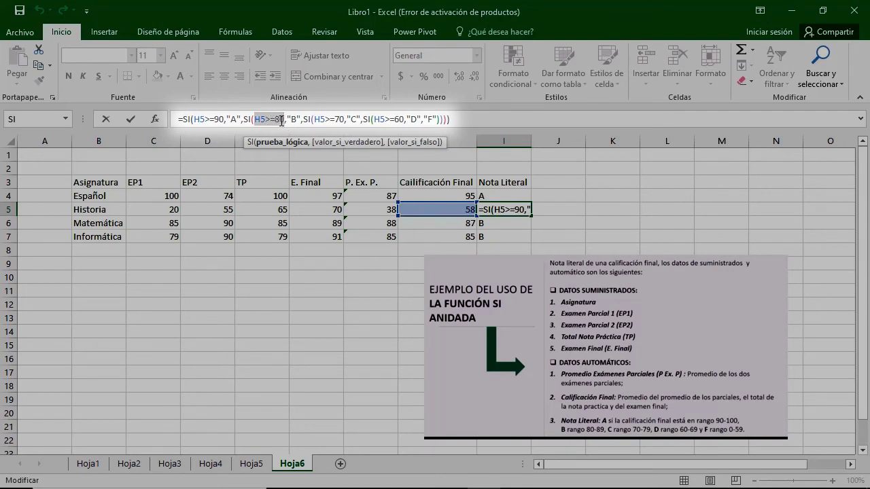
mouse_move(301, 119)
left_mouse_down()
mouse_move(287, 118)
mouse_move(311, 120)
mouse_move(304, 117)
left_mouse_up()
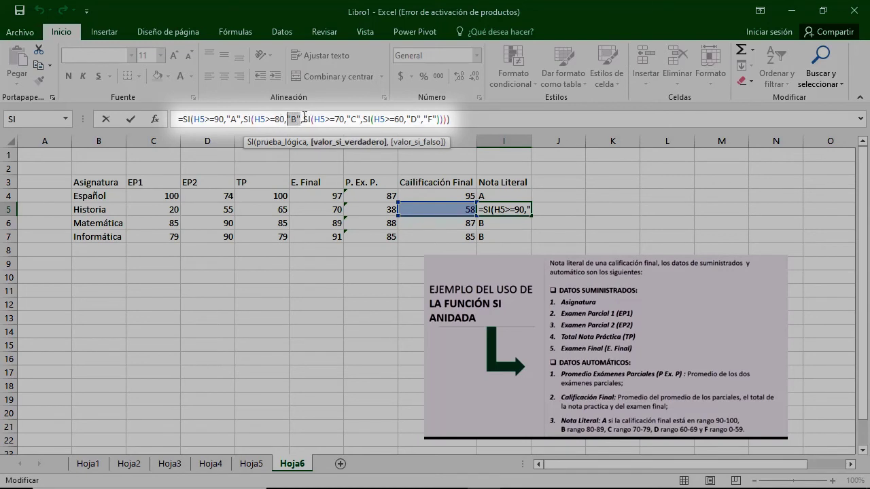
Highlight the third SI in the I5 formula, with condition H5>=70 and result "C".
left_click(307, 120)
left_click_drag(304, 119, 344, 115)
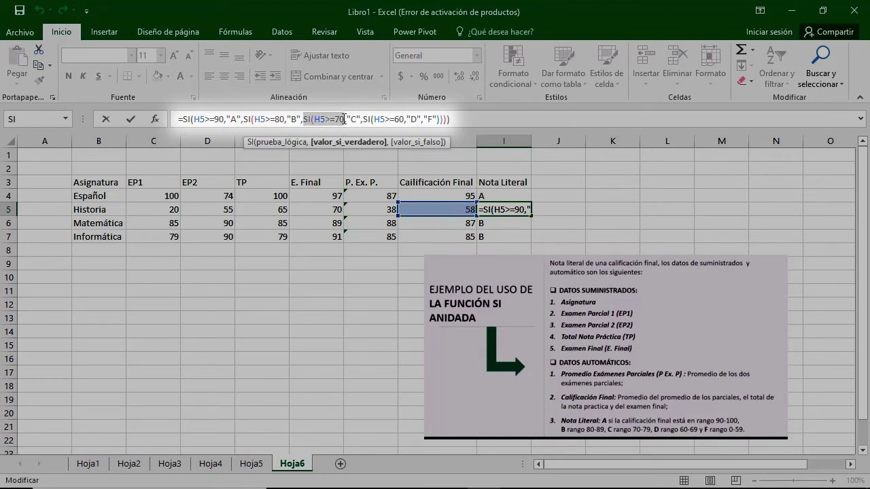
left_click_drag(344, 119, 368, 116)
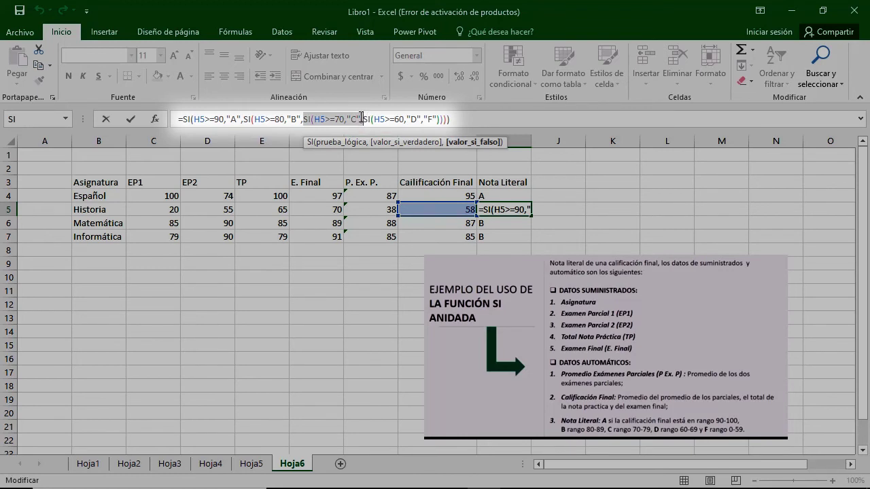
Highlight the fourth SI in the I5 formula, with condition H5>=60, and its final value-if-false "F".
left_click(368, 120)
left_click_drag(363, 119, 407, 121)
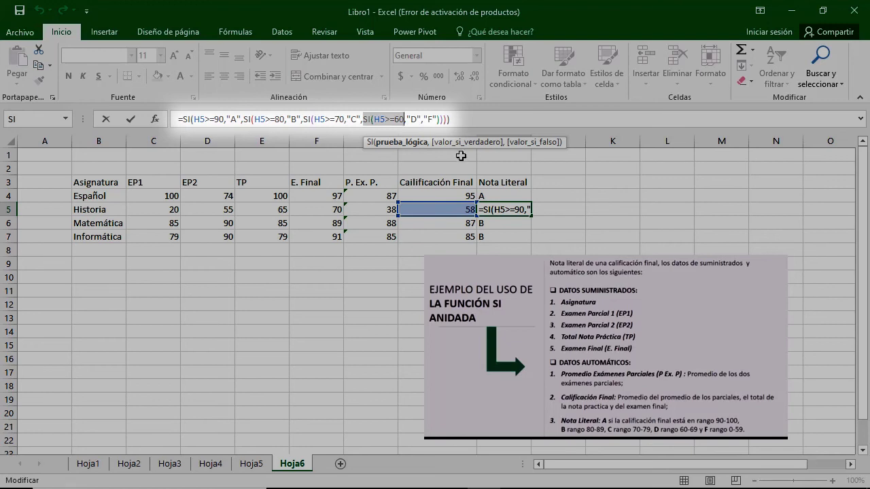
left_click(435, 120)
left_click(425, 120)
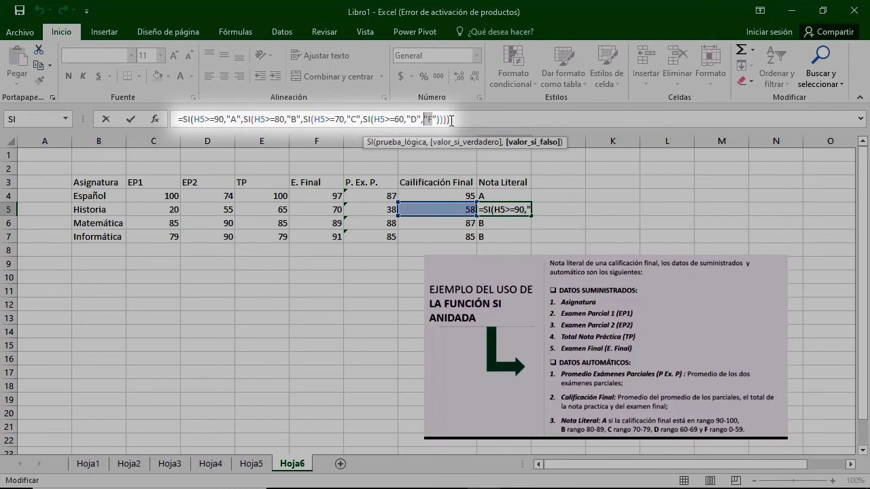
left_click(470, 118)
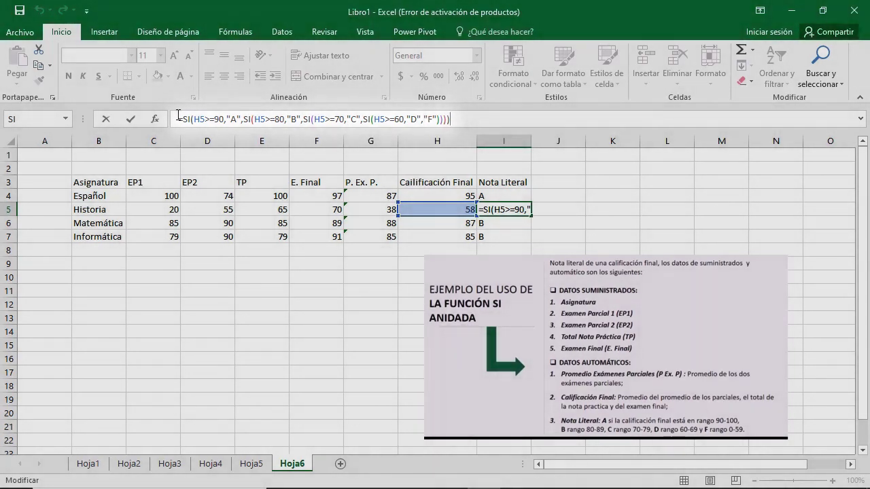
Select the whole I5 formula, switch to its text in Notepad, and highlight the outer SI's opening and closing parenthesis.
left_click_drag(475, 117, 186, 110)
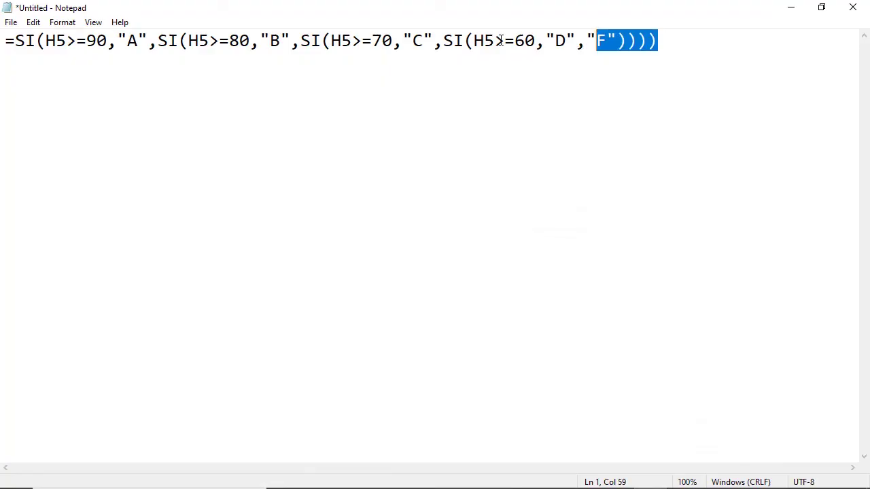
key("shift+Home")
left_click(257, 139)
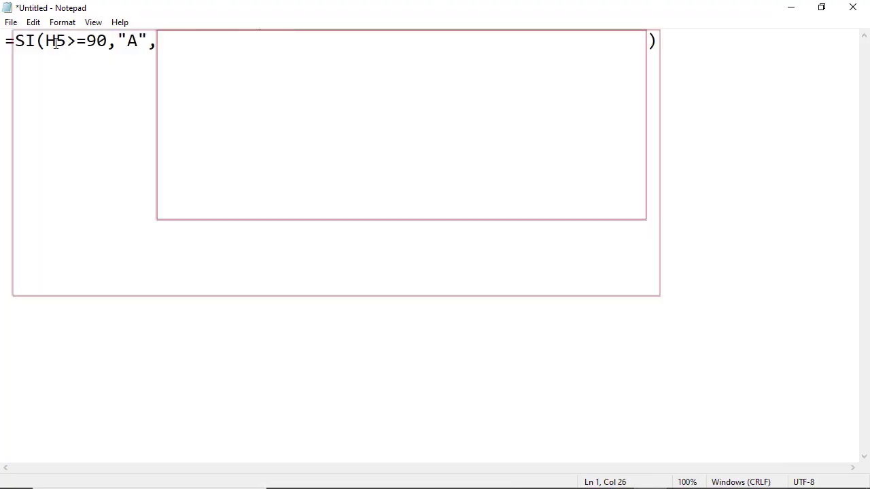
left_click_drag(46, 42, 6, 42)
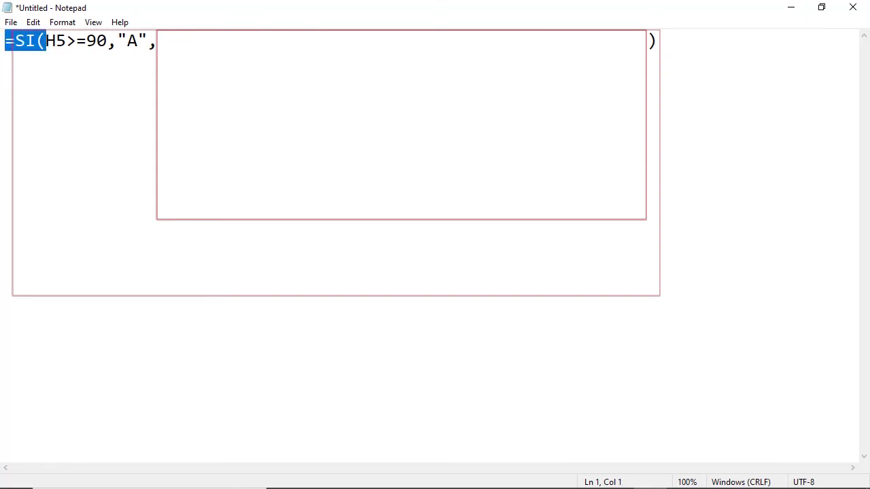
left_click_drag(646, 41, 656, 42)
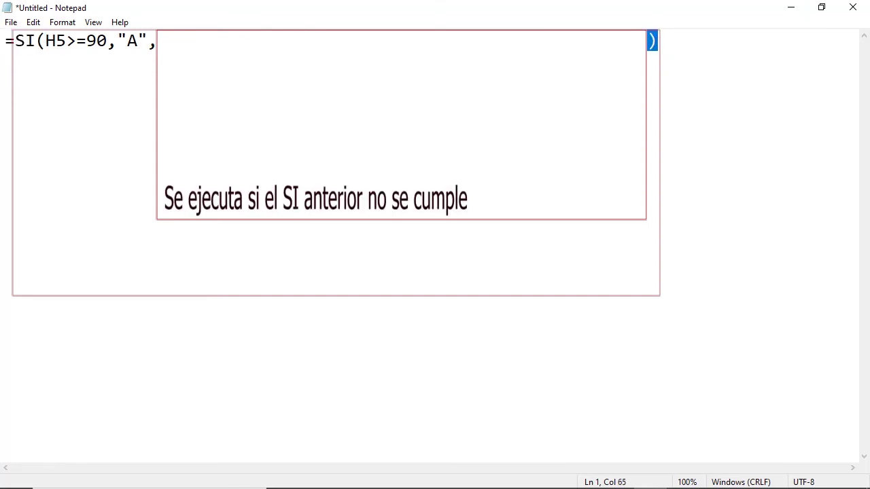
In Notepad, highlight the inner SI parts in turn, from H5>=80 through H5>=70 and H5>=60 to the results "D" and "F".
left_click_drag(351, 55, 343, 54)
left_click(156, 41)
left_click_drag(189, 41, 433, 43)
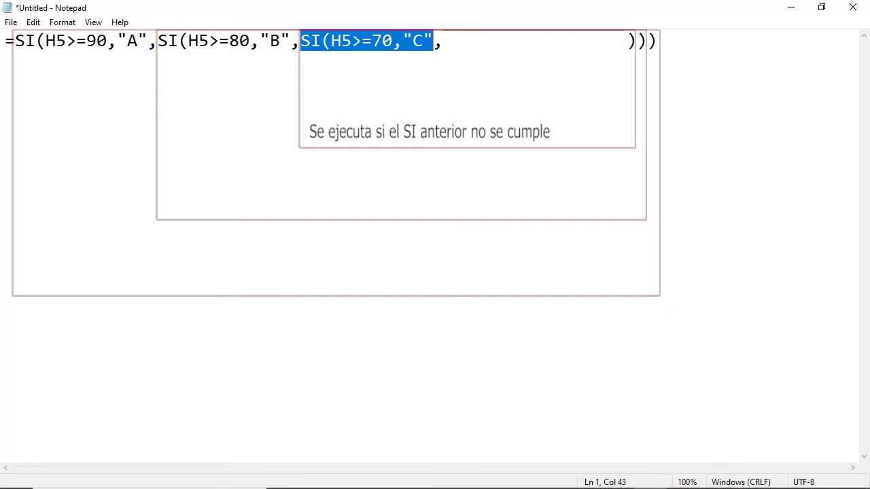
left_click_drag(443, 40, 536, 39)
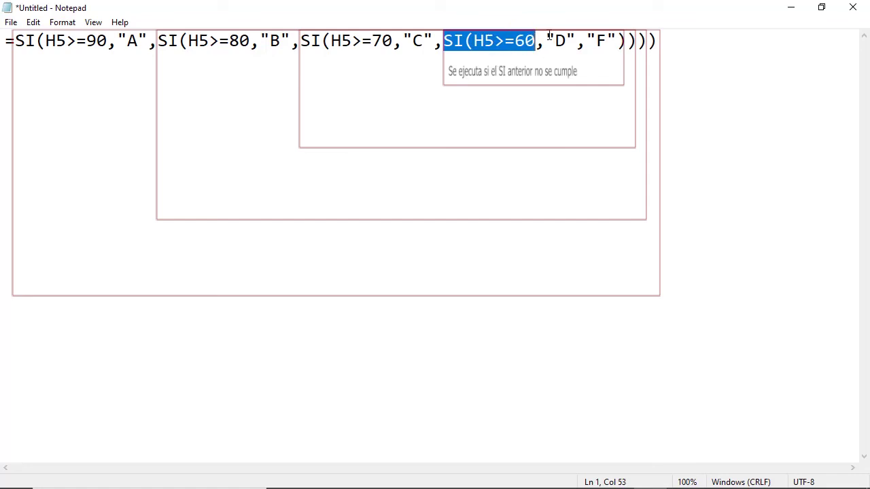
left_click_drag(546, 40, 617, 40)
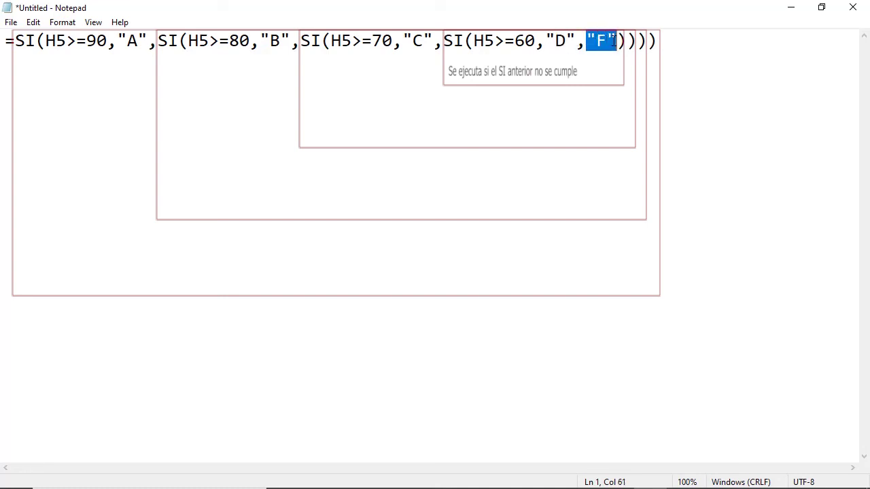